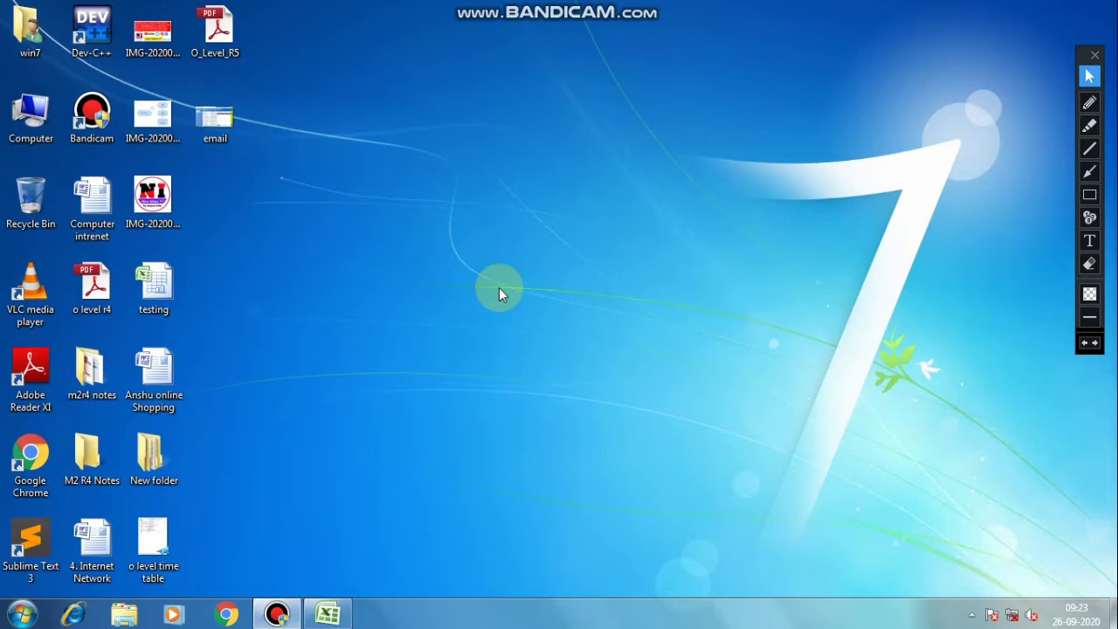
Restore the minimized Excel marks workbook from the taskbar.
click(331, 616)
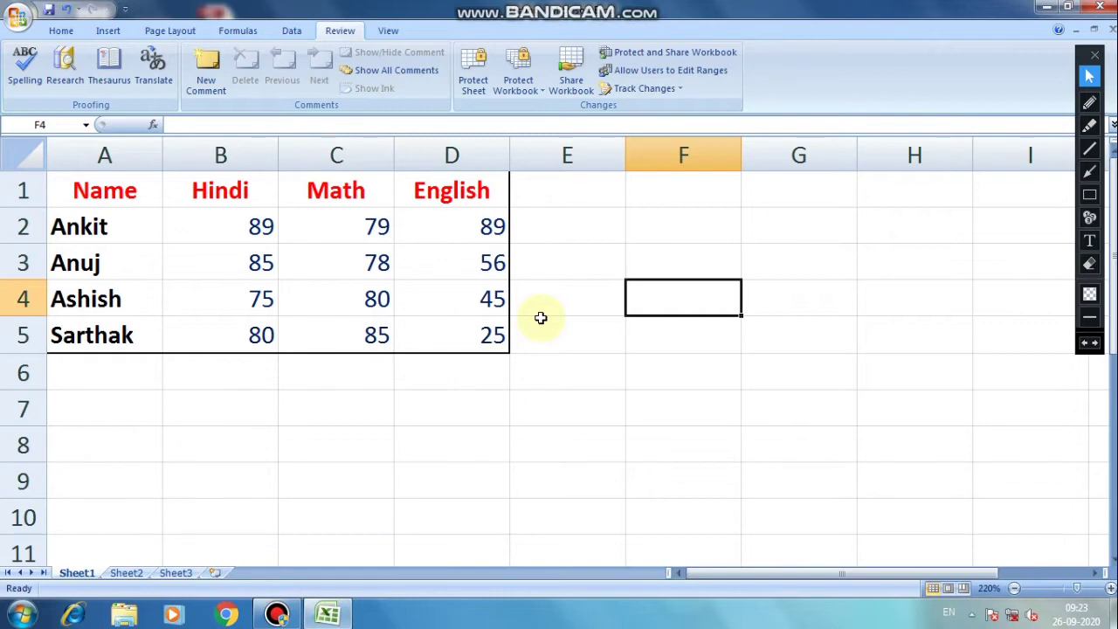
Bring up the Save As dialog with F12 to save a new copy.
key(F12)
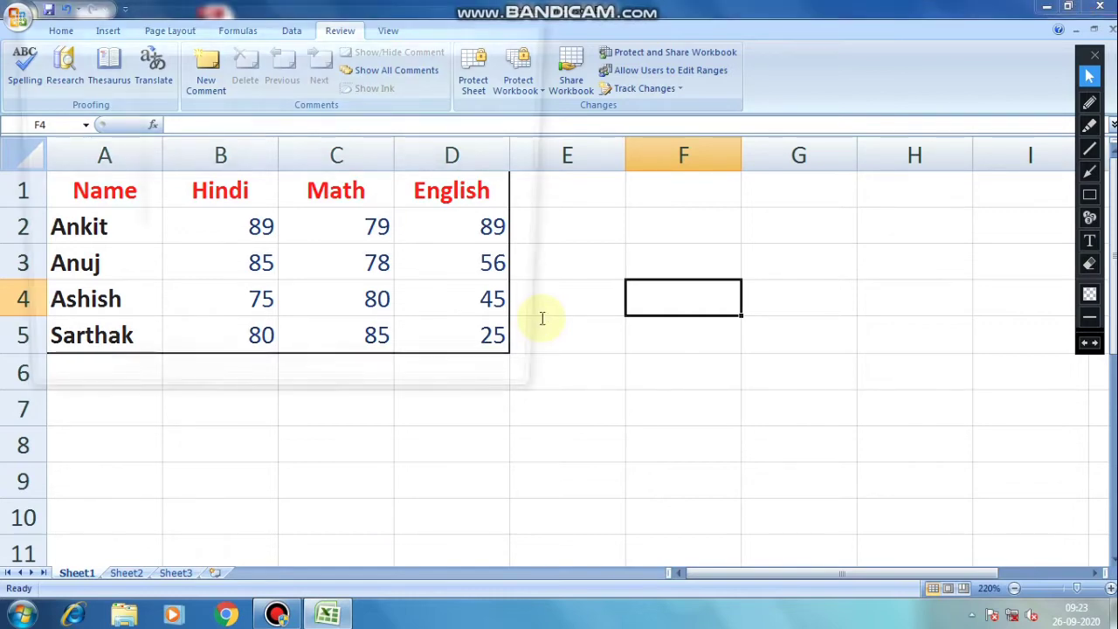
Reposition the Save As dialog and choose Tools > General Options.
drag(379, 10, 523, 75)
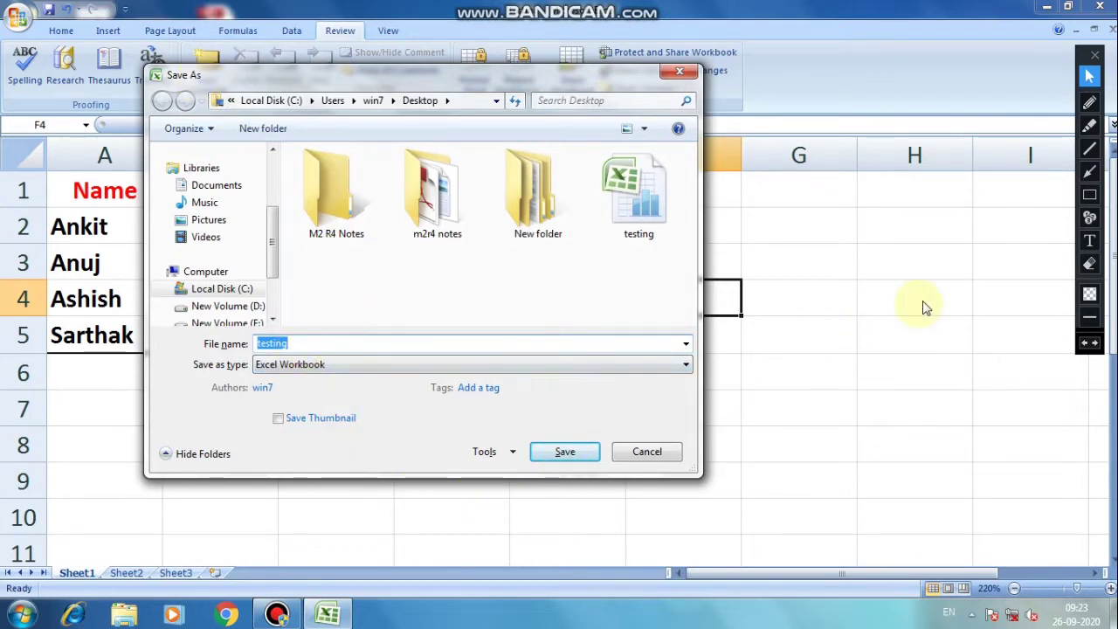
click(1089, 194)
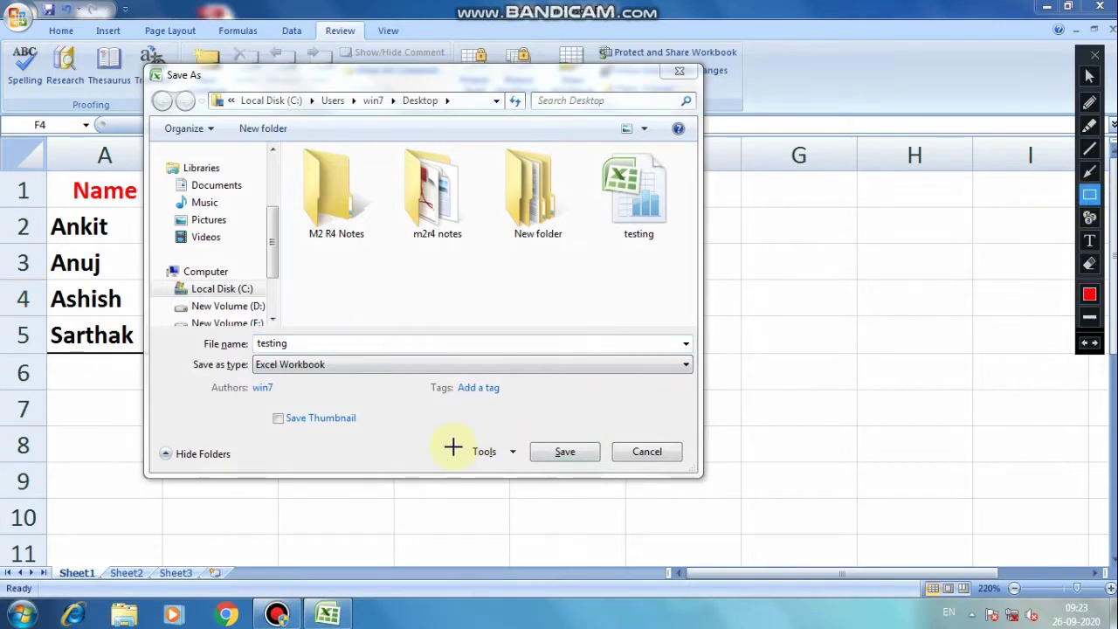
mouse_move(450, 433)
mouse_down()
mouse_move(457, 464)
mouse_move(532, 474)
mouse_up()
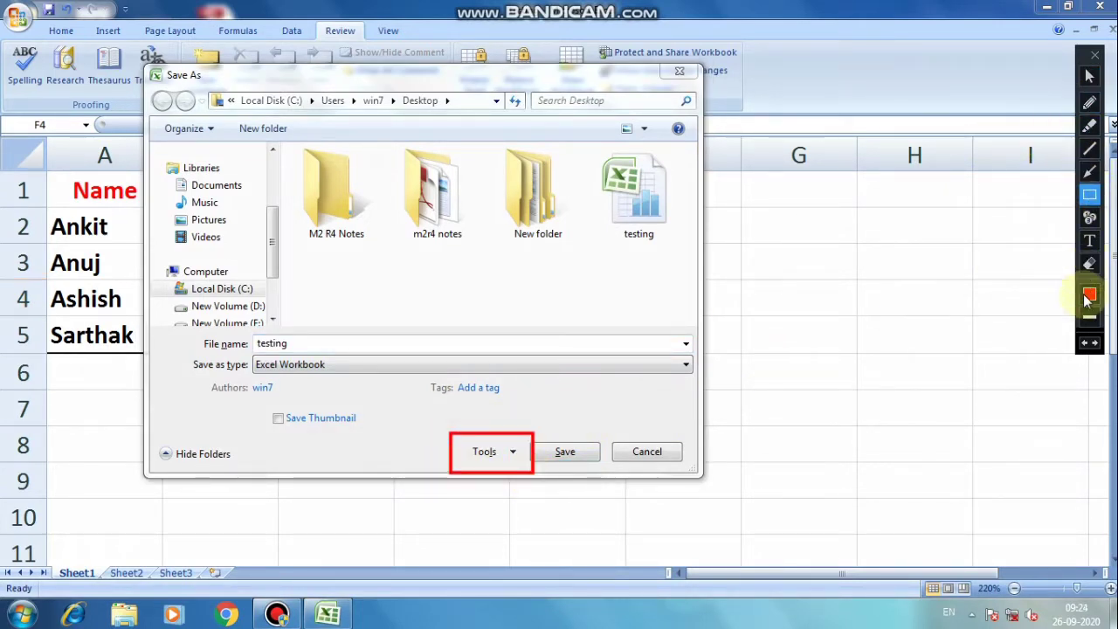
click(1089, 342)
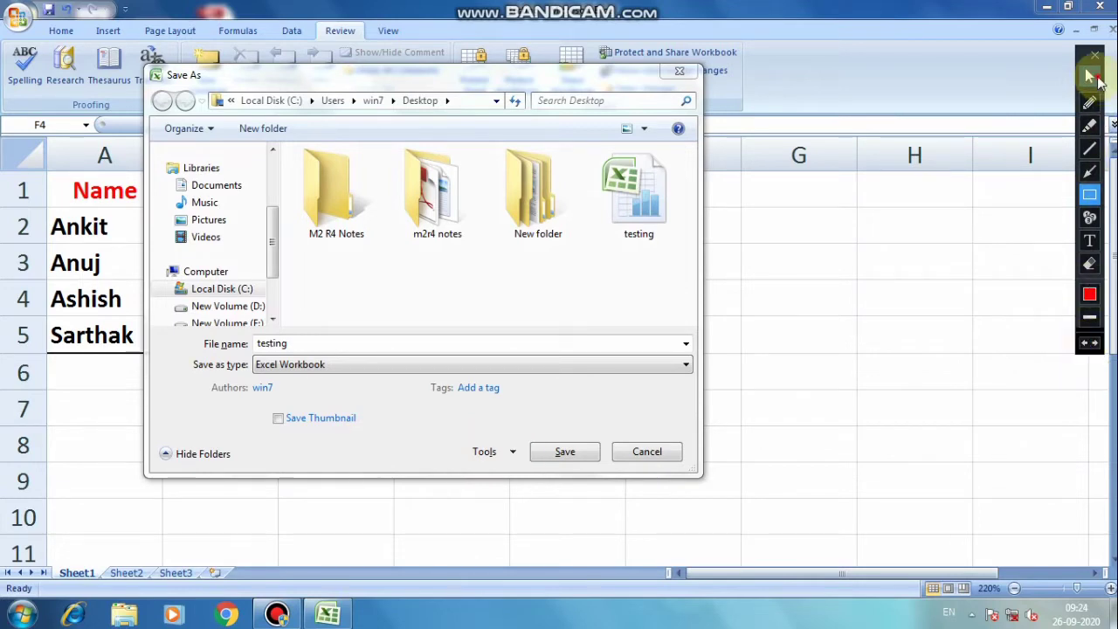
click(1091, 78)
click(507, 453)
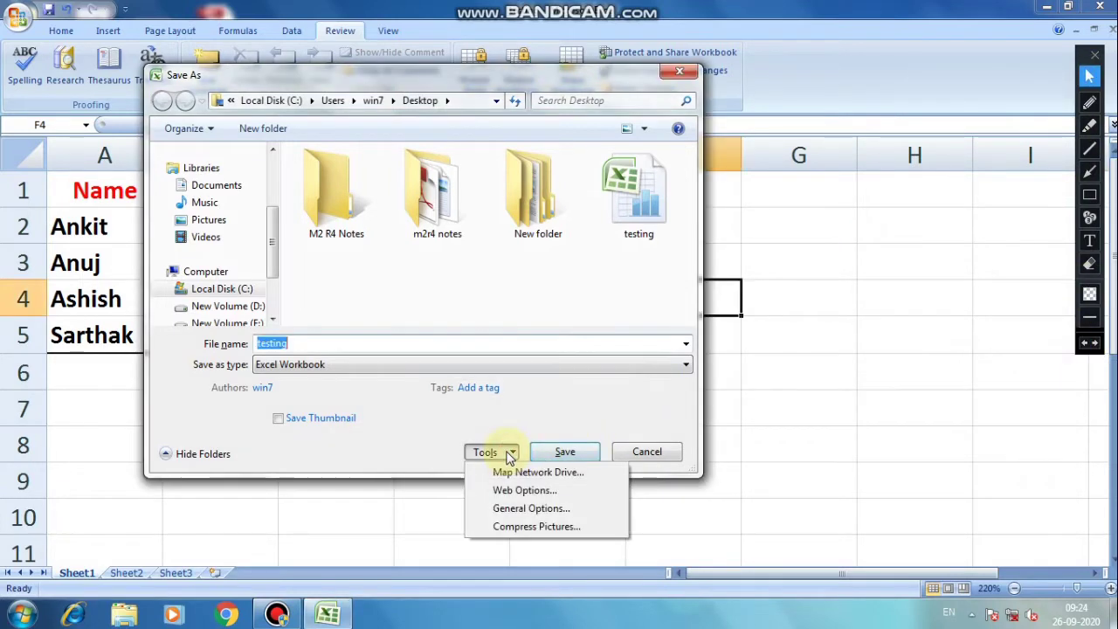
click(529, 510)
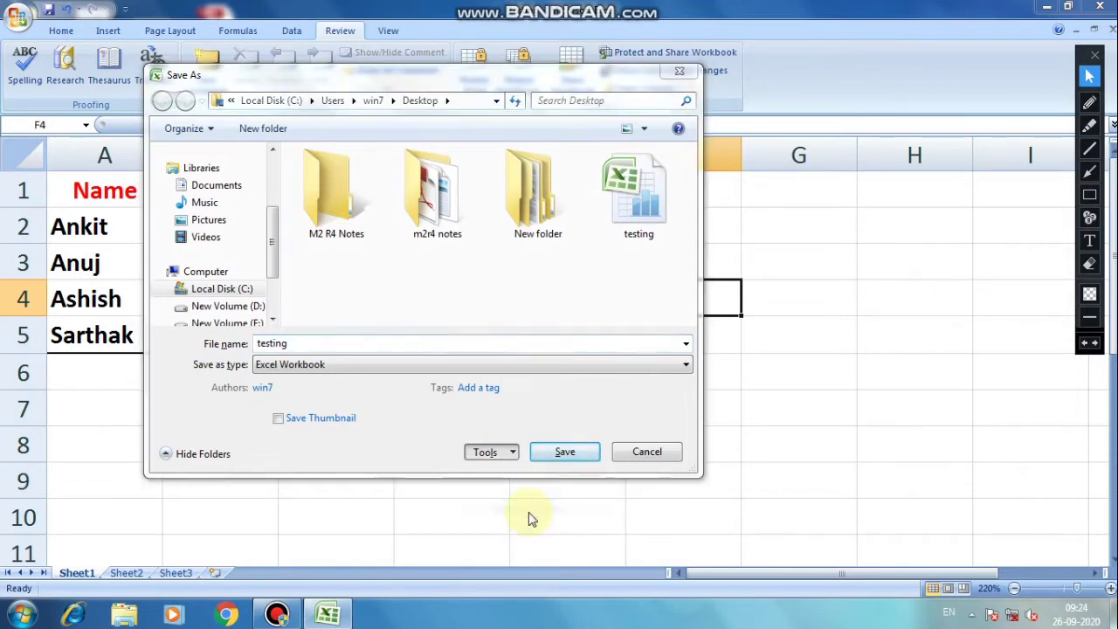
Enter the same password in both Password to open and Password to modify, then OK.
click(394, 203)
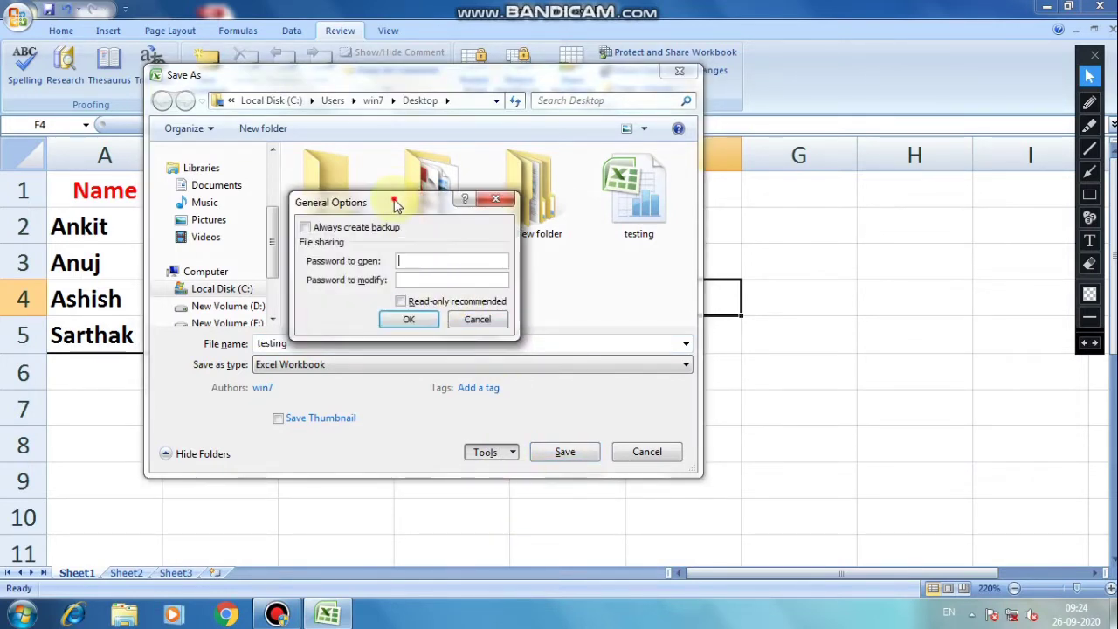
drag(394, 202, 566, 197)
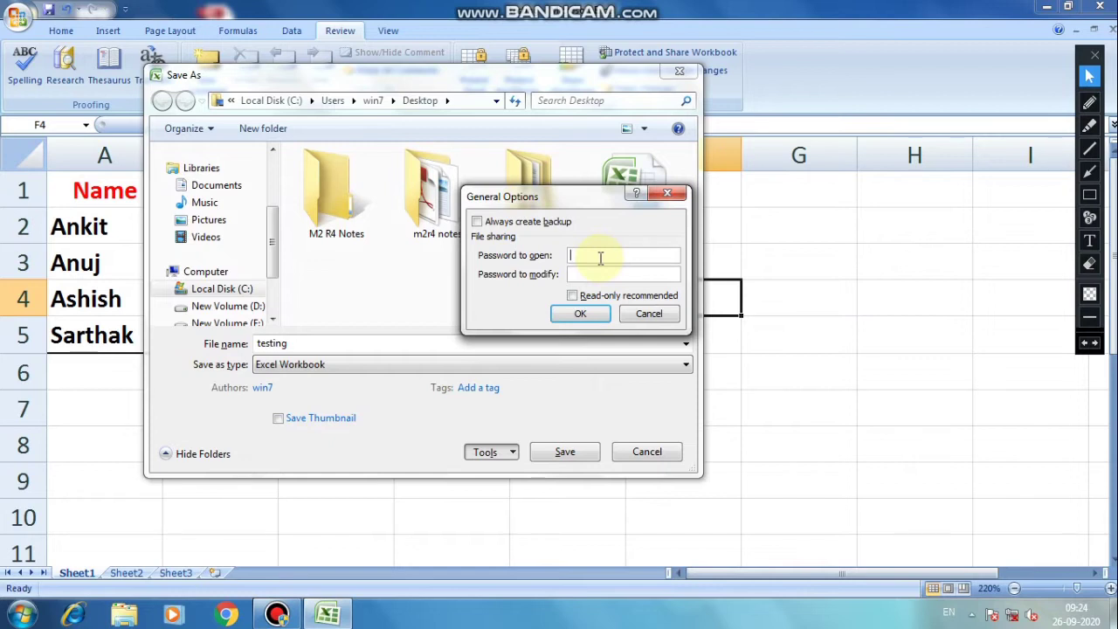
text(123)
click(599, 273)
text(123)
click(599, 318)
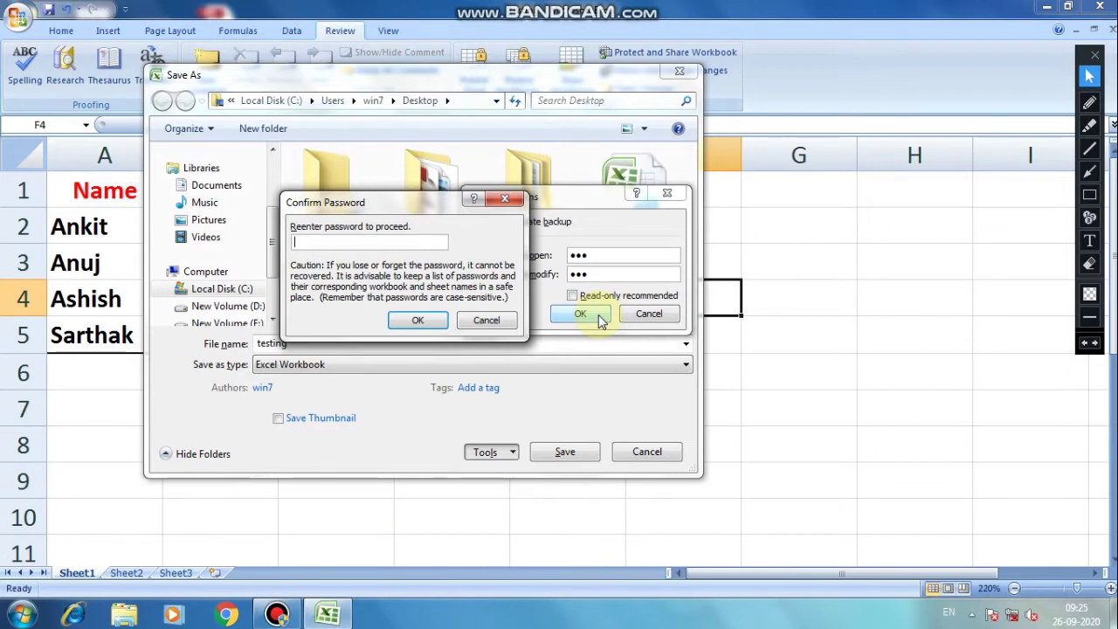
Confirm the open password and retype the modify password.
text(123)
click(436, 320)
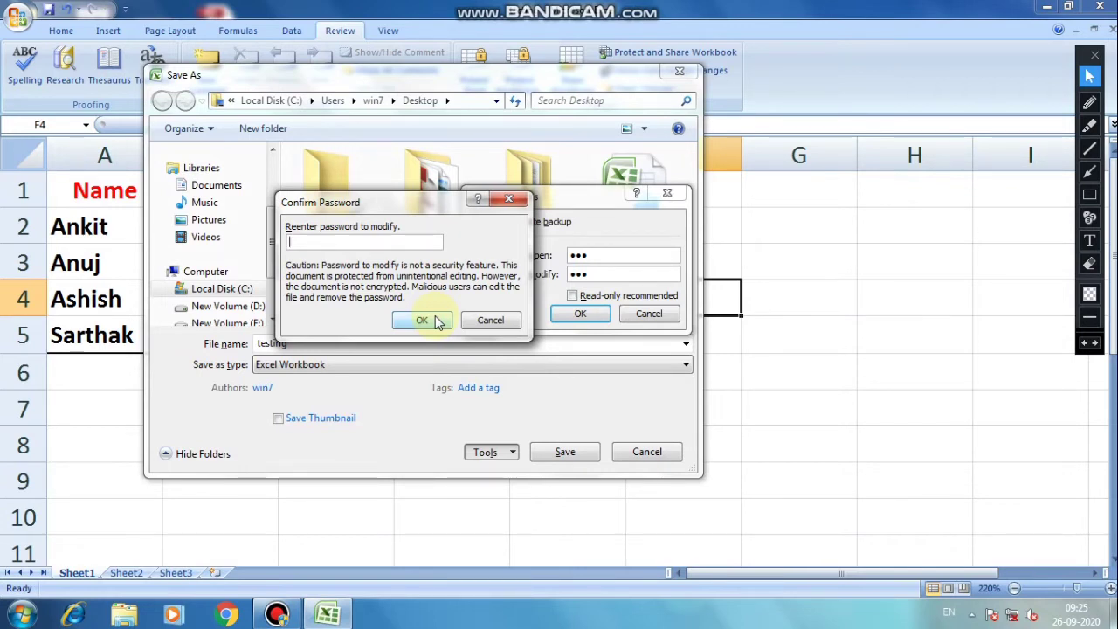
text(12)
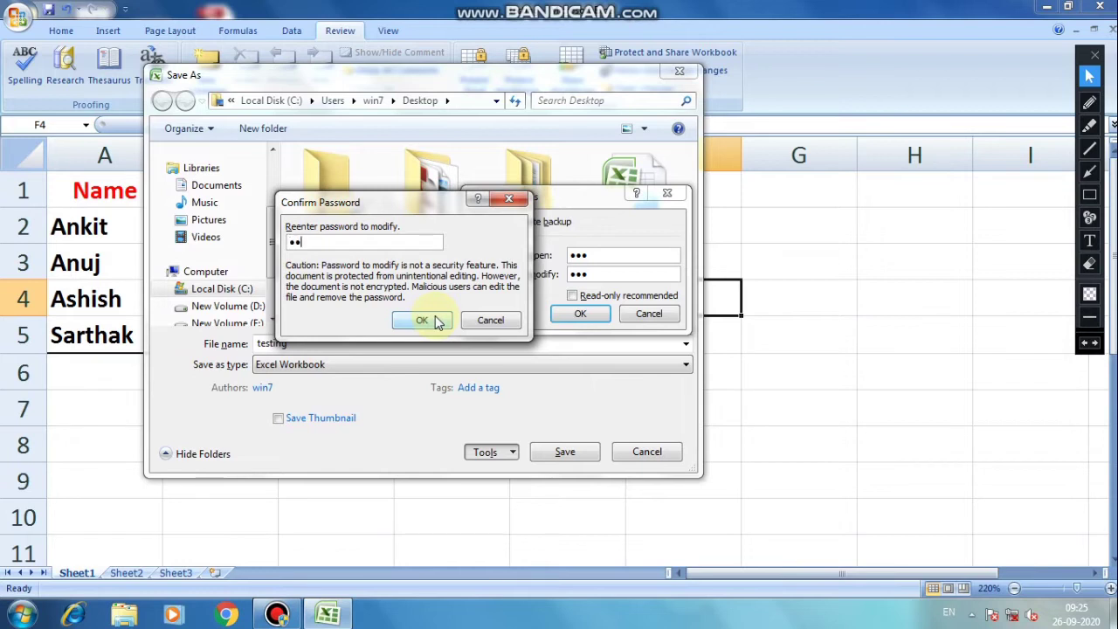
text(3)
Confirm the modify password and save the workbook to the Desktop as 'password'.
click(429, 323)
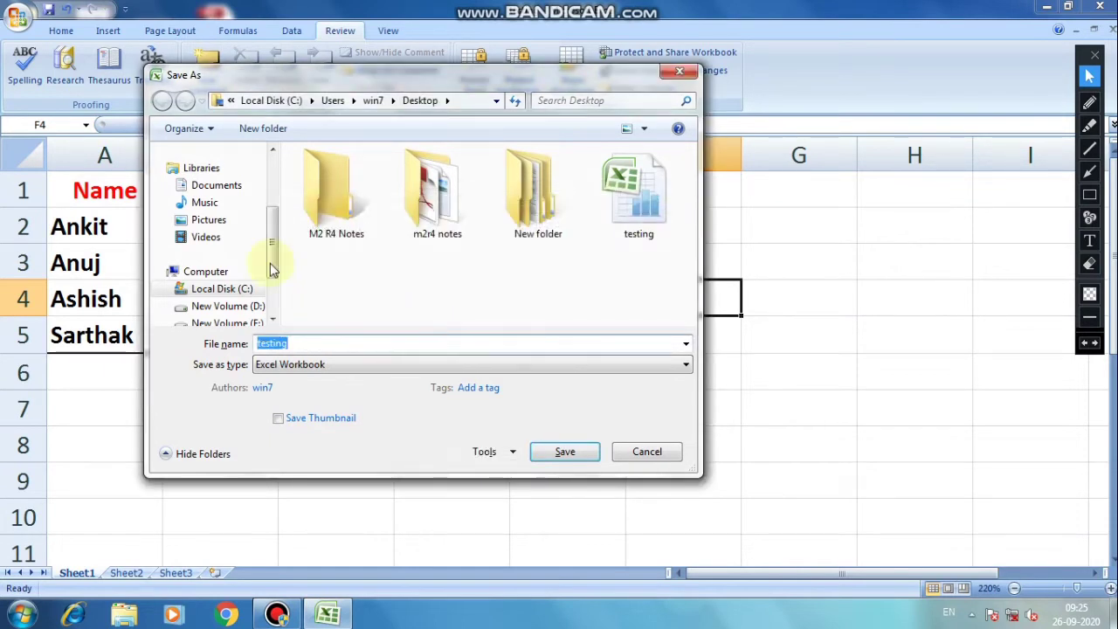
drag(280, 253, 278, 200)
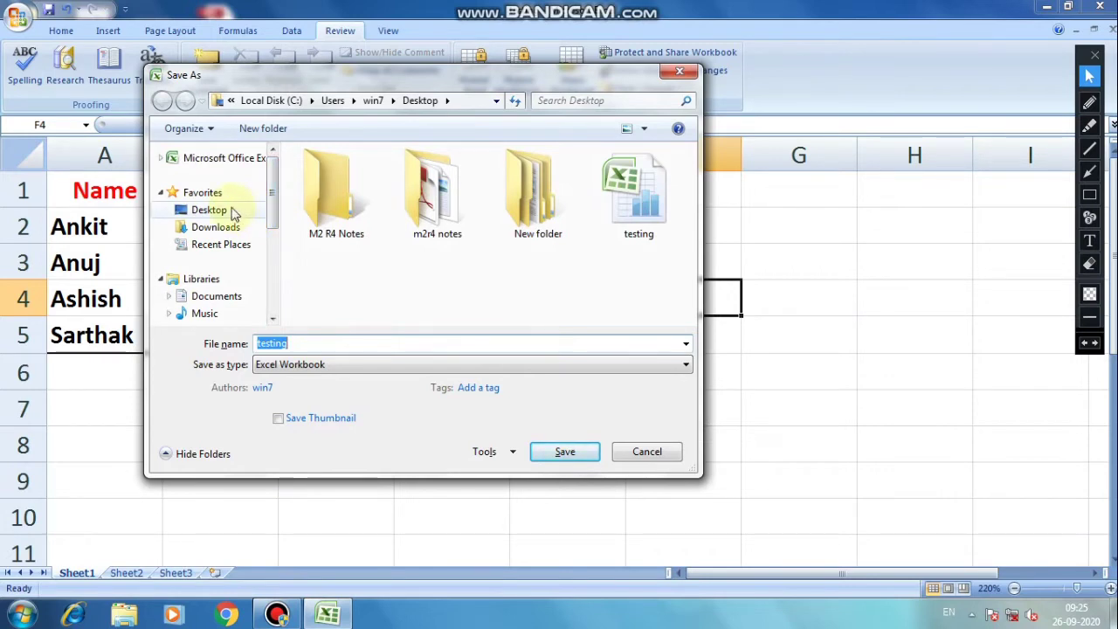
click(233, 211)
double_click(289, 342)
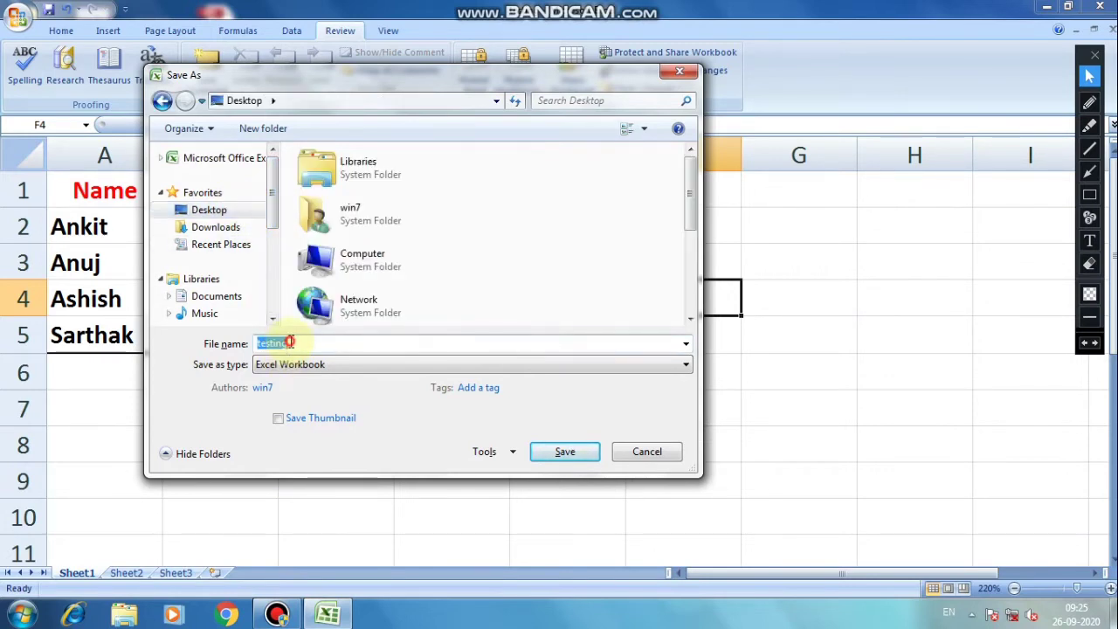
text(pass)
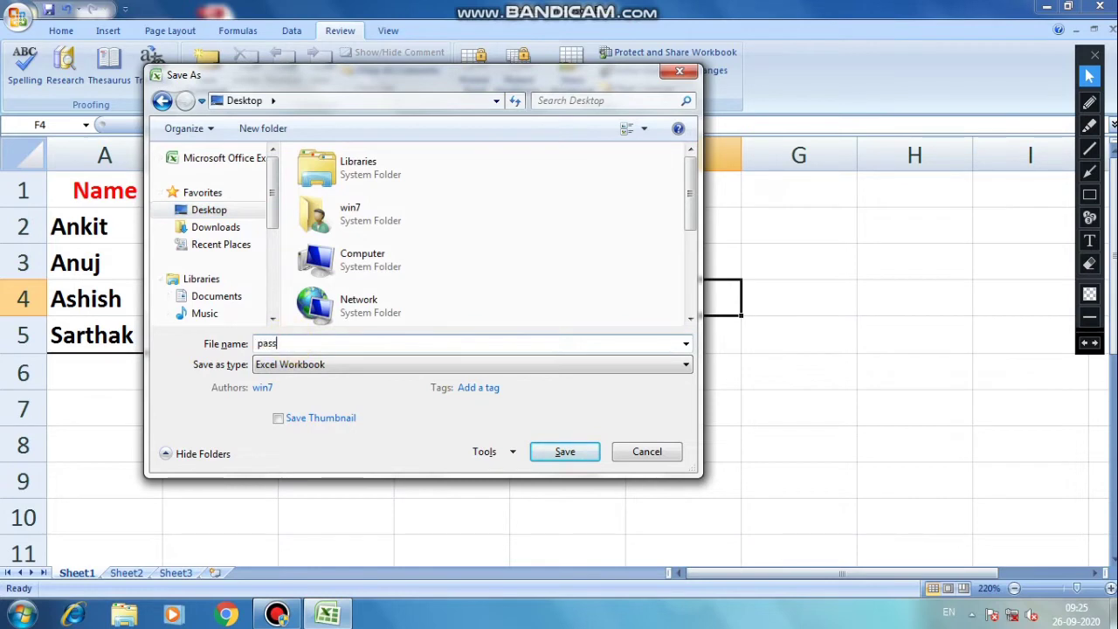
text(word)
click(553, 451)
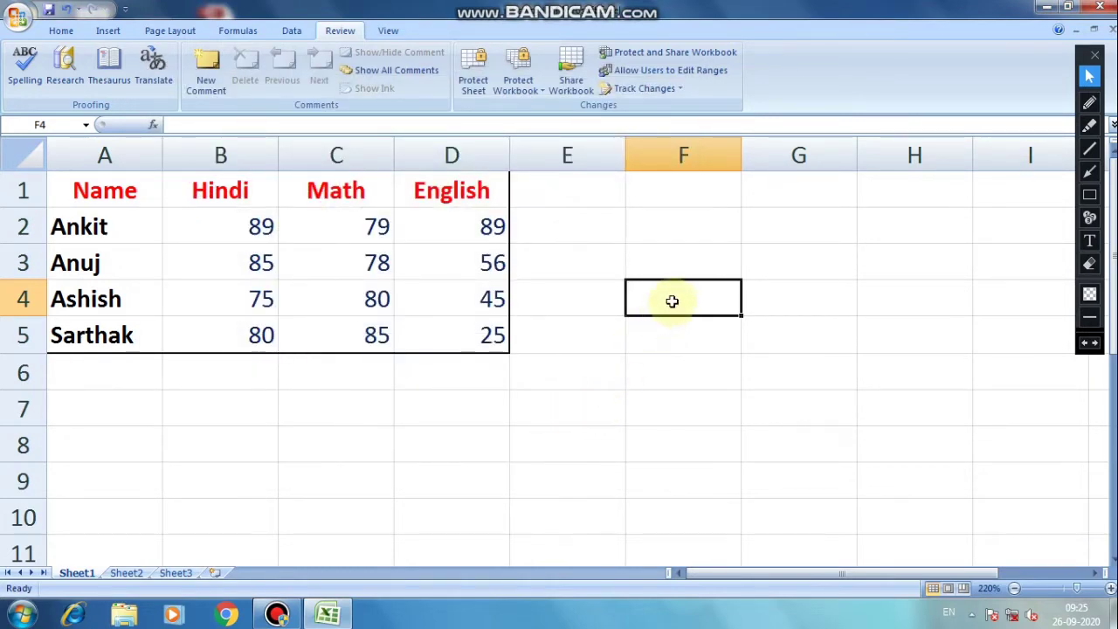
Close Excel, reopen password.xlsx from the Desktop, and enter its open password.
click(1100, 7)
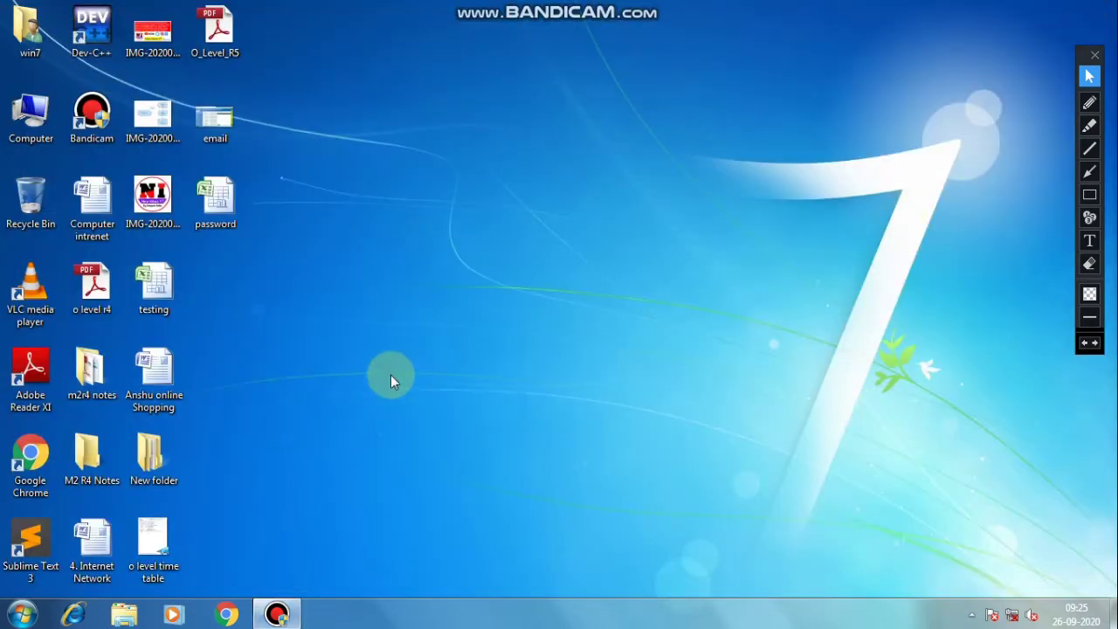
click(223, 209)
double_click(222, 210)
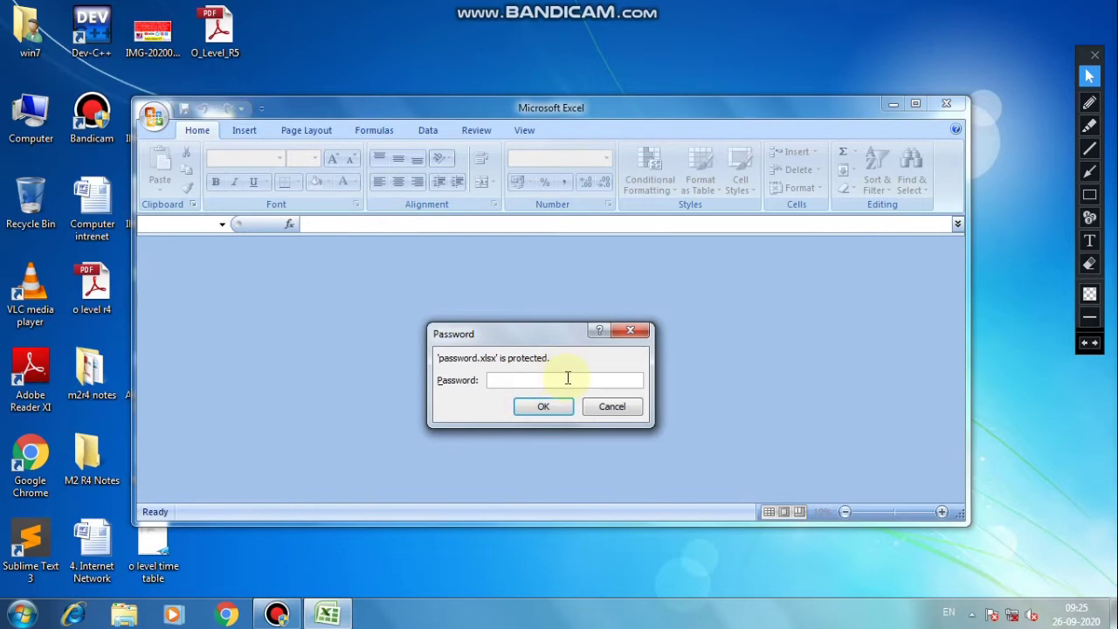
text(123)
click(548, 409)
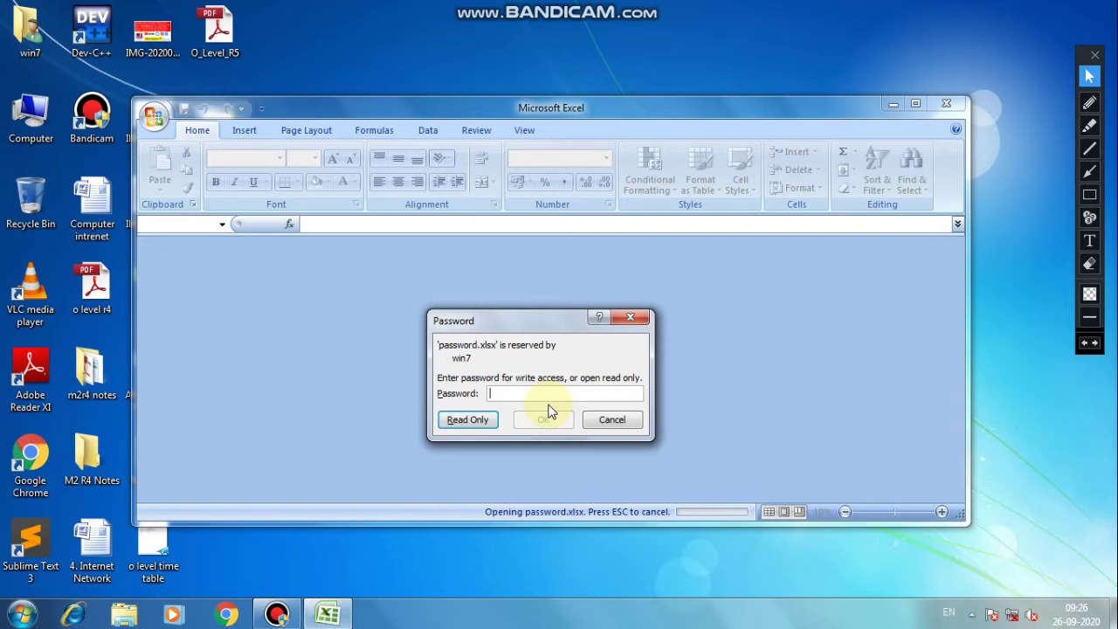
Open password.xlsx read-only, enter a student's name in E5, and attempt Ctrl+S.
click(469, 421)
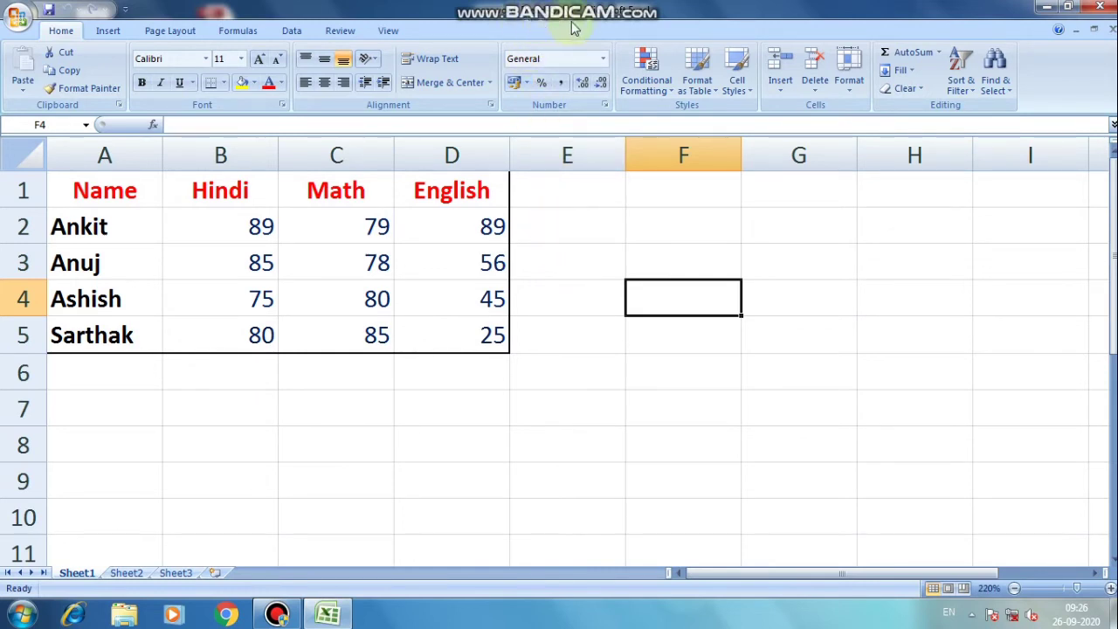
click(599, 324)
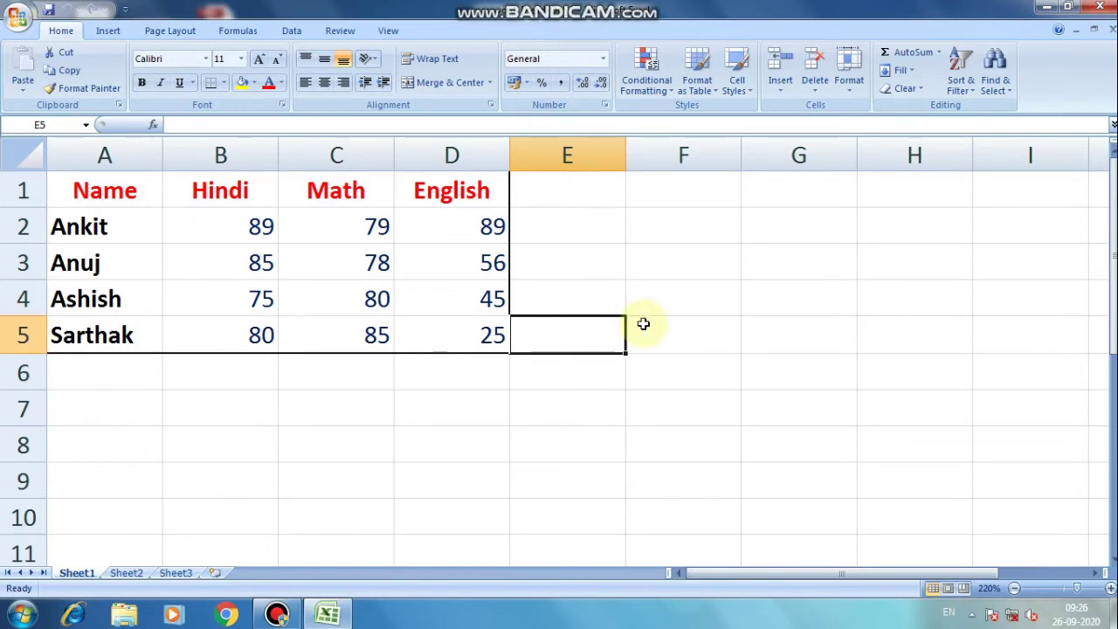
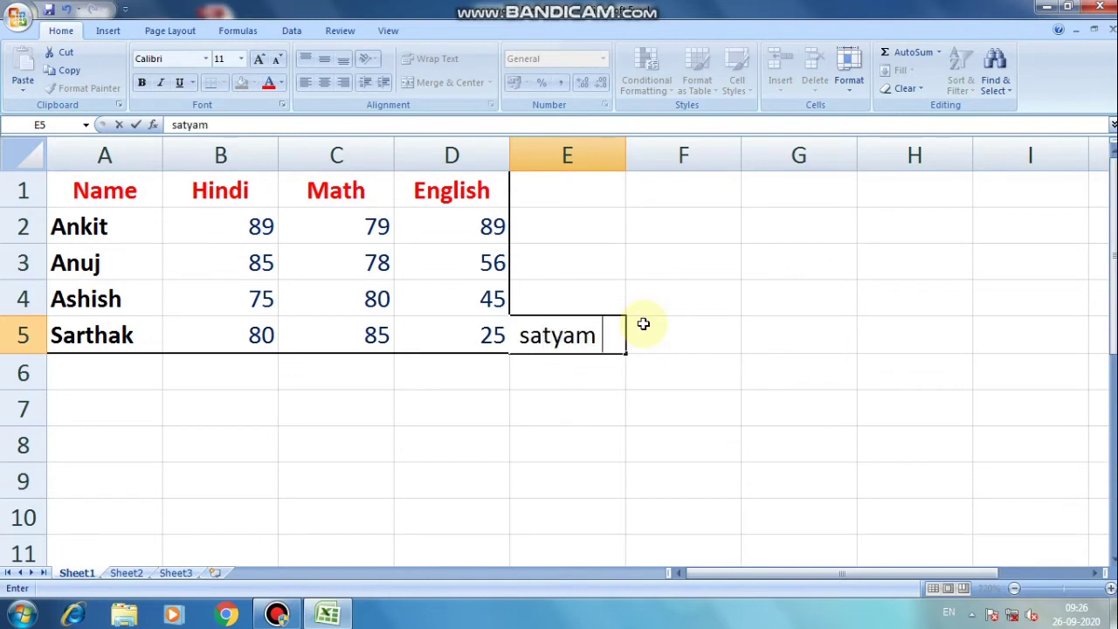
click(698, 286)
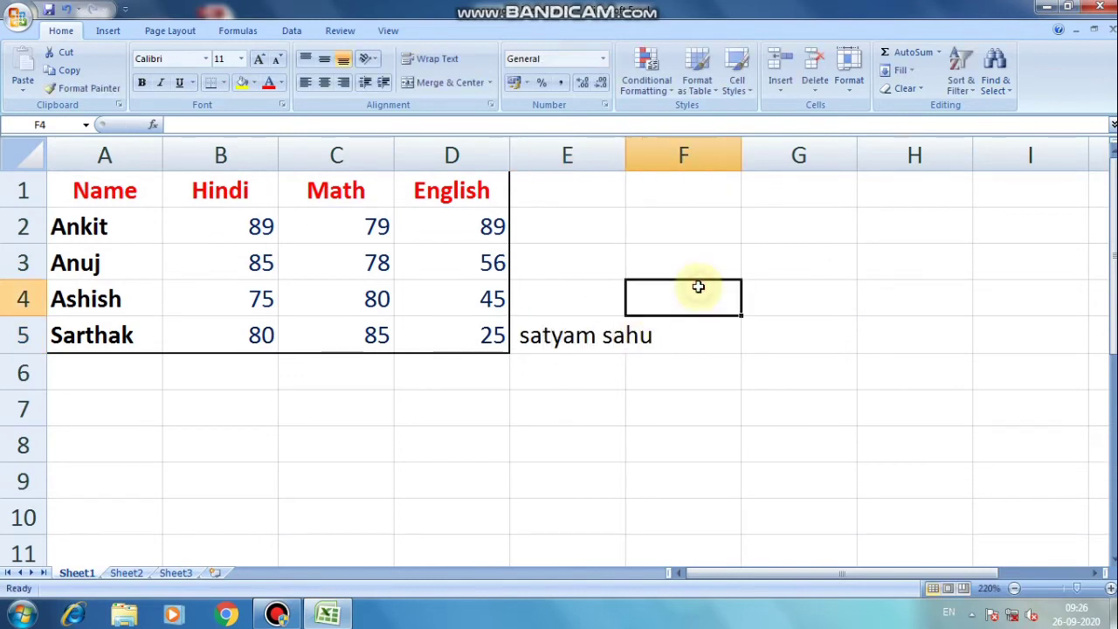
key(ctrl+s)
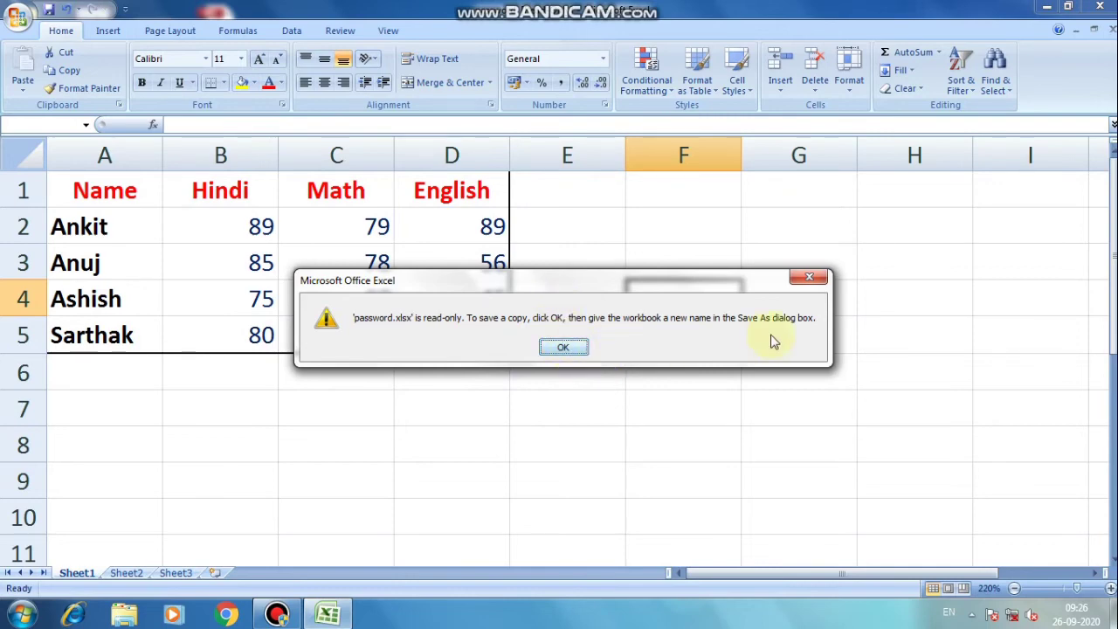
Dismiss the read-only warning, cancel Save As, and close Excel without saving changes.
click(809, 278)
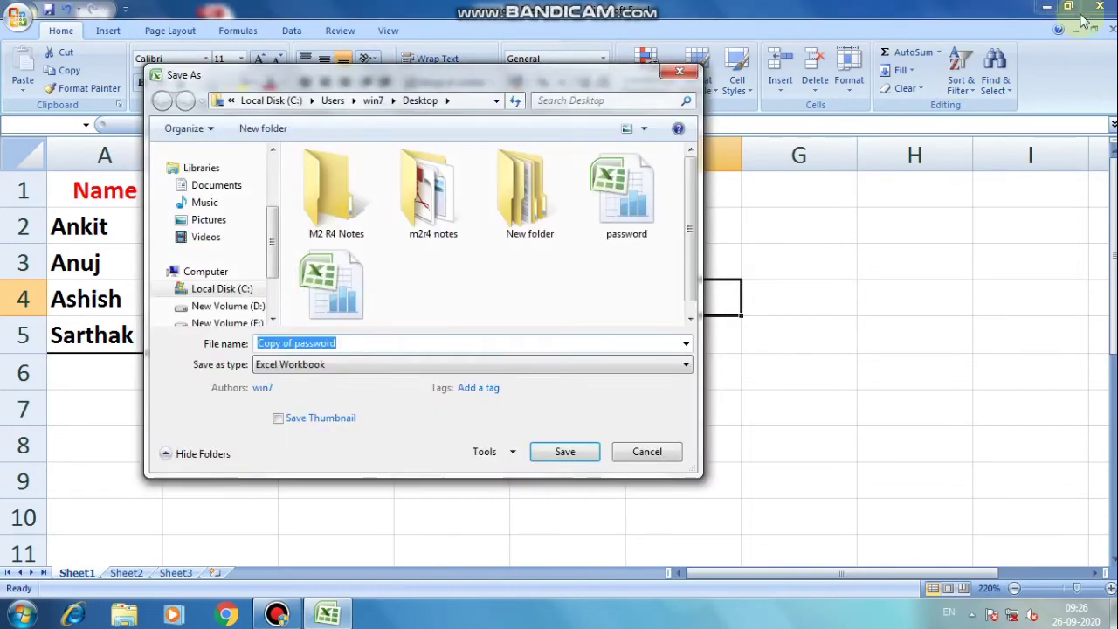
click(679, 71)
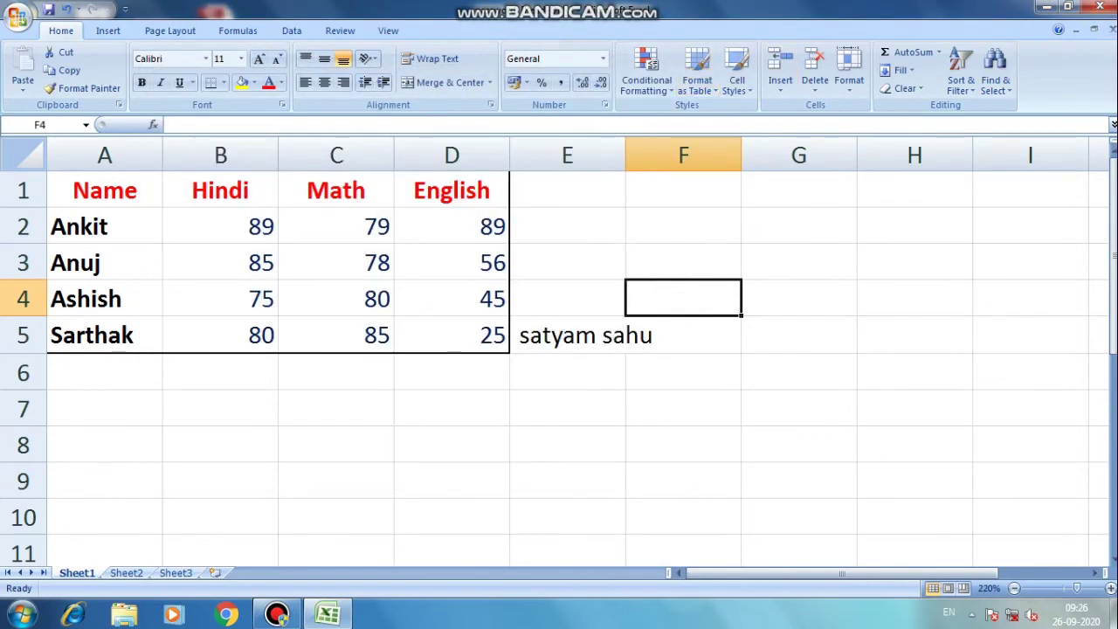
click(1099, 6)
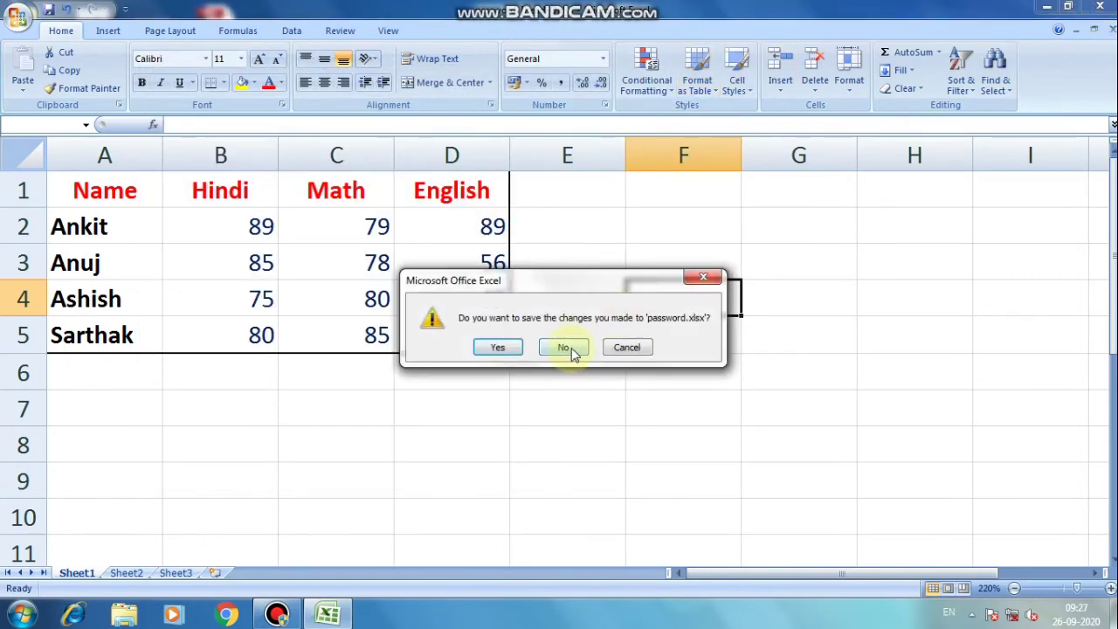
click(564, 348)
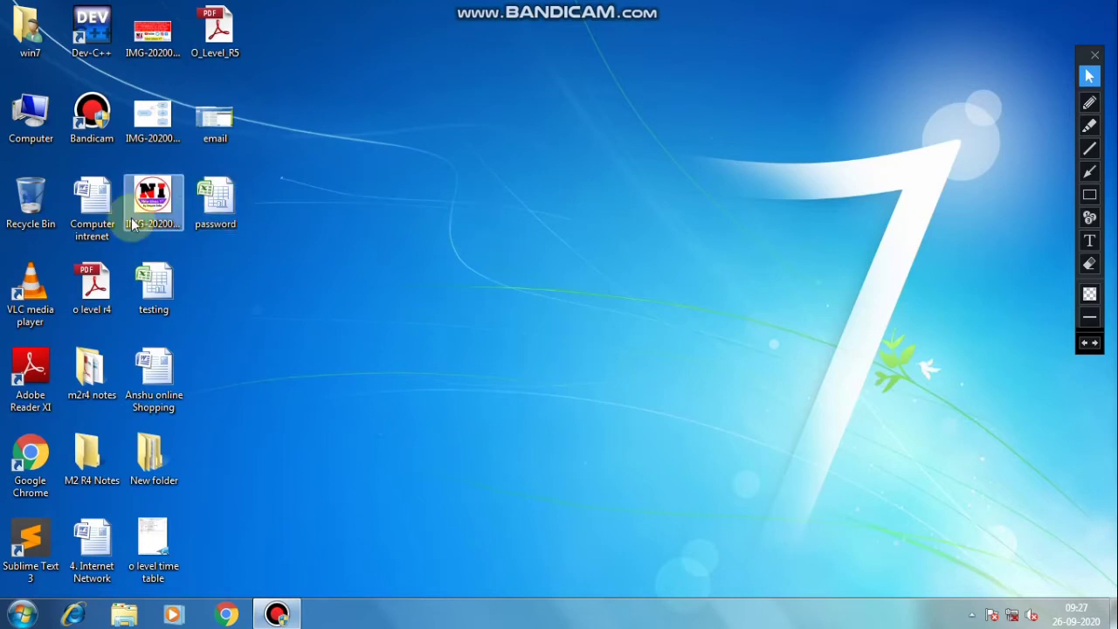
Reopen password.xlsx from the desktop, entering the open password and then the write-access password.
double_click(206, 211)
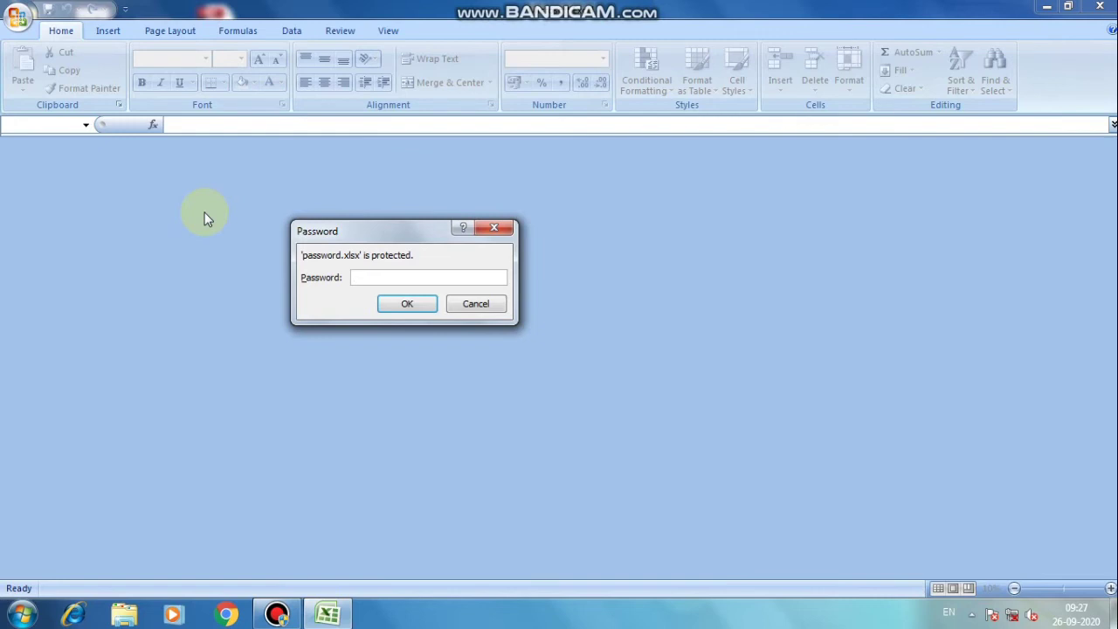
text(123)
click(427, 308)
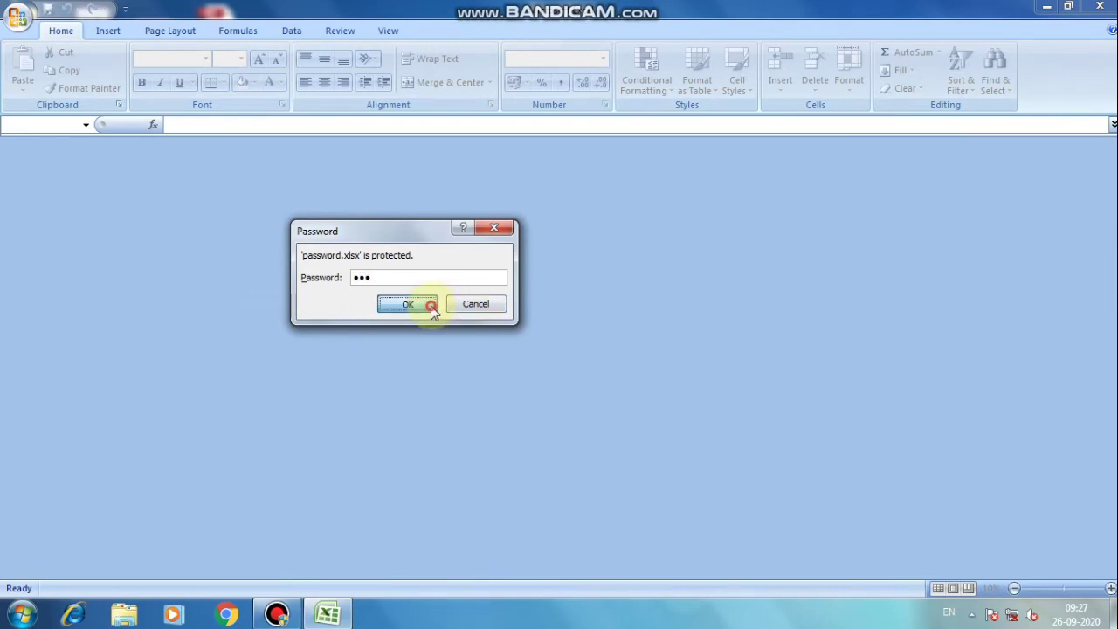
click(419, 290)
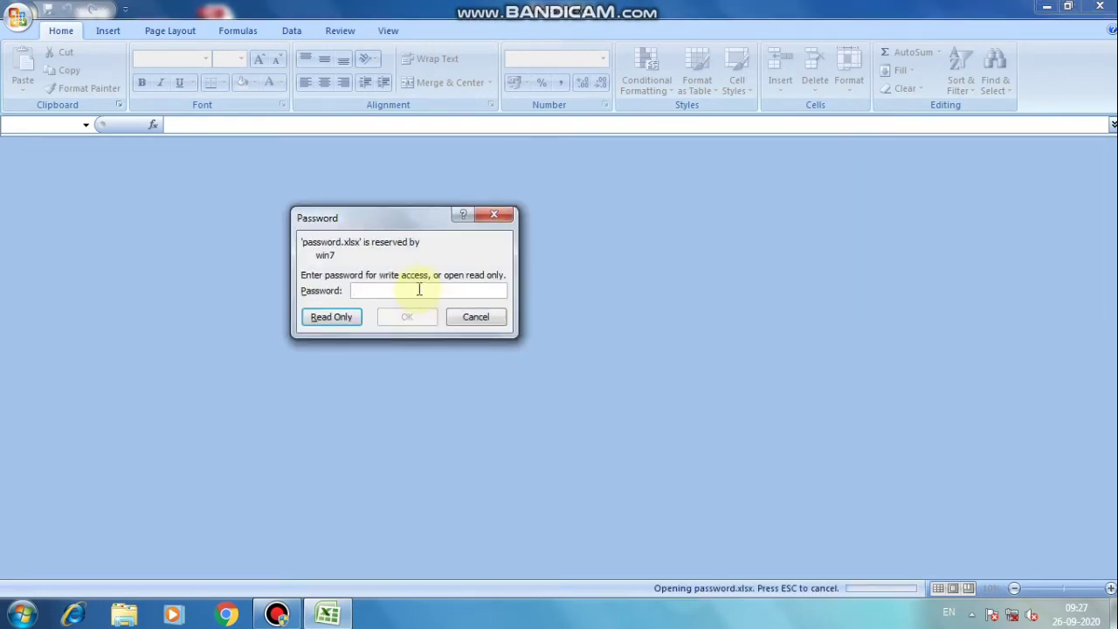
text(123)
click(407, 317)
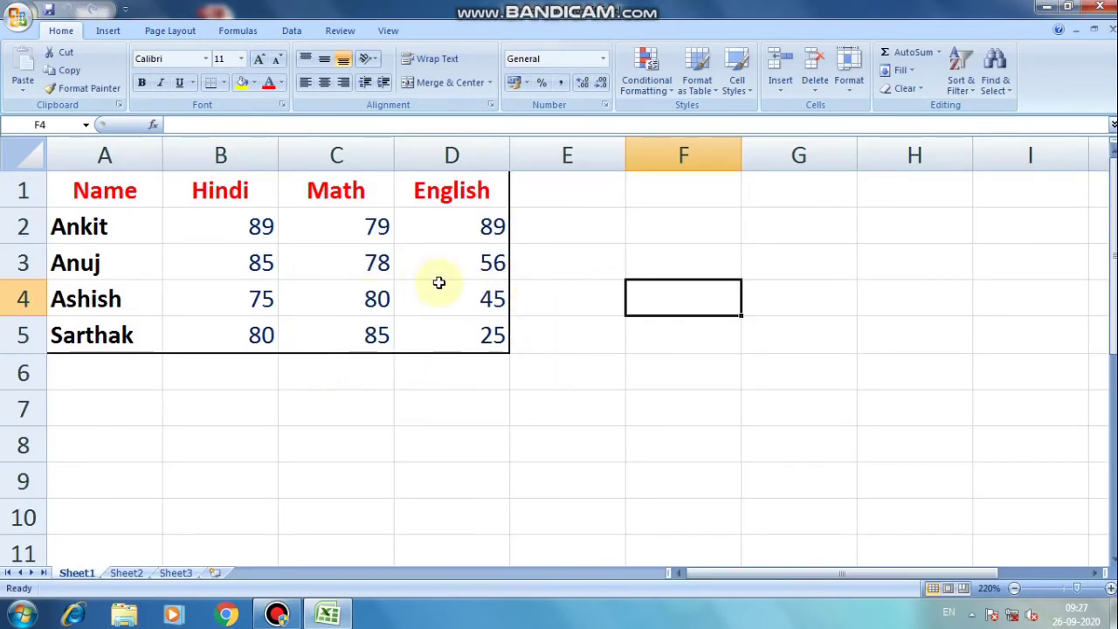
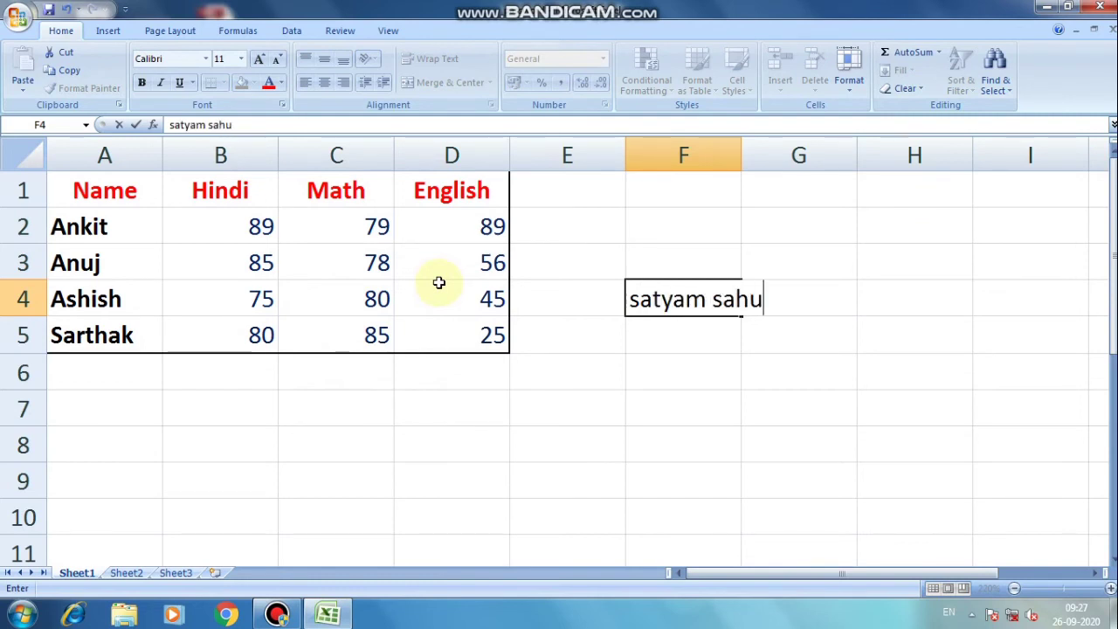
Enter a student's full name in cell F4 of the editable password.xlsx marks sheet.
key(ctrl+Return)
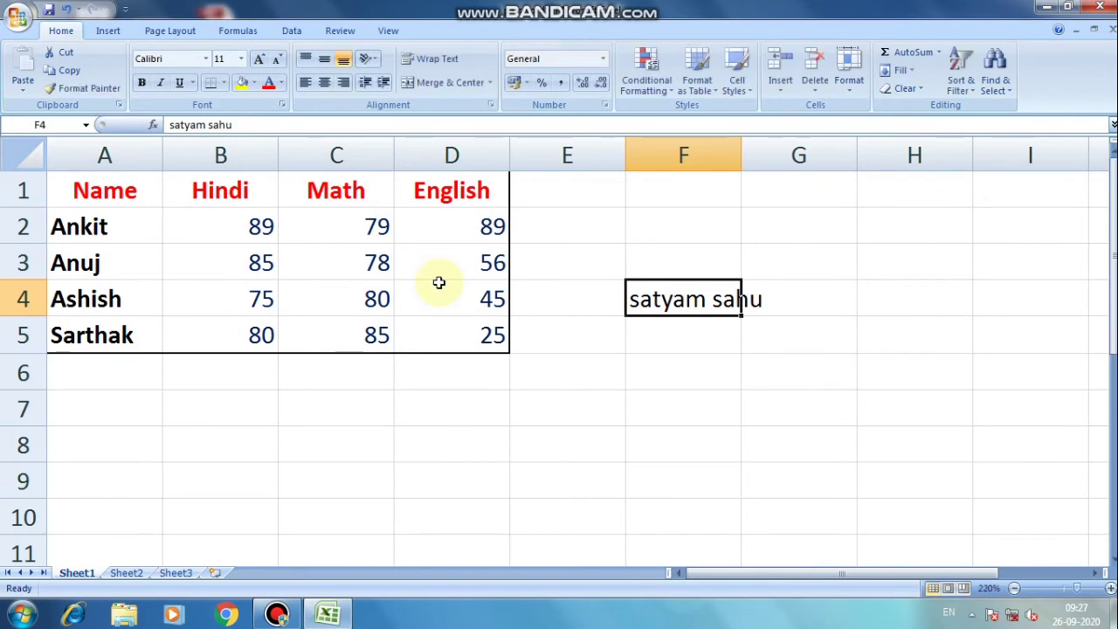